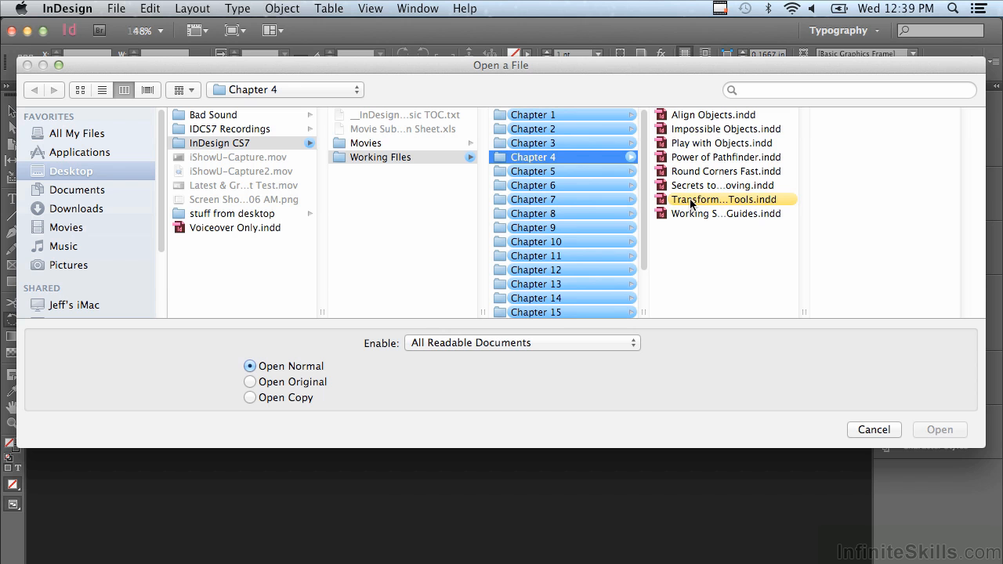
# Open the Transformation Tools.indd document from the Chapter 4 folder
pyautogui.click(691, 202)
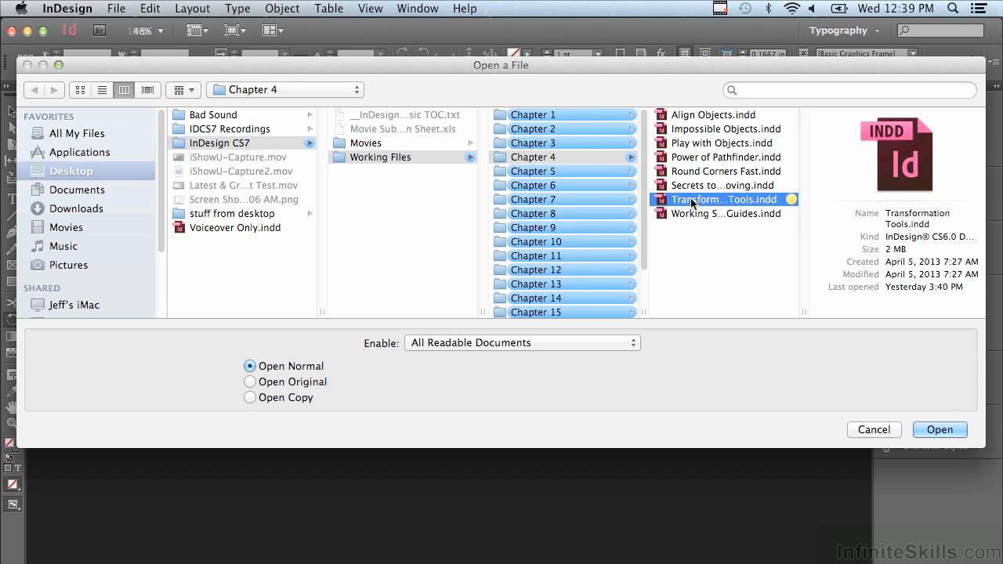
pyautogui.click(931, 429)
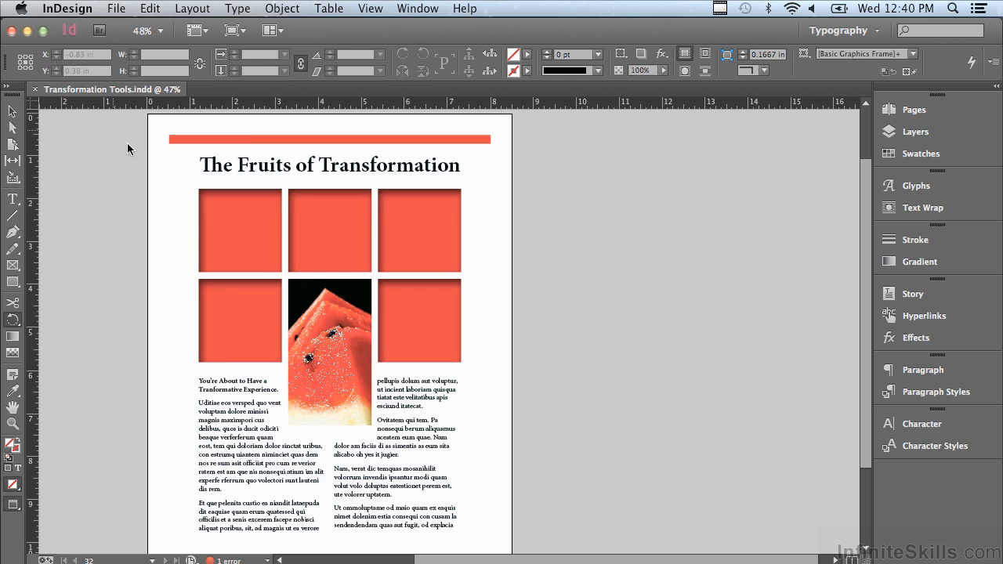
# Create a copy of the upper-left red square scaled to 90% from its lower-right corner, and delete that copy
pyautogui.click(230, 224)
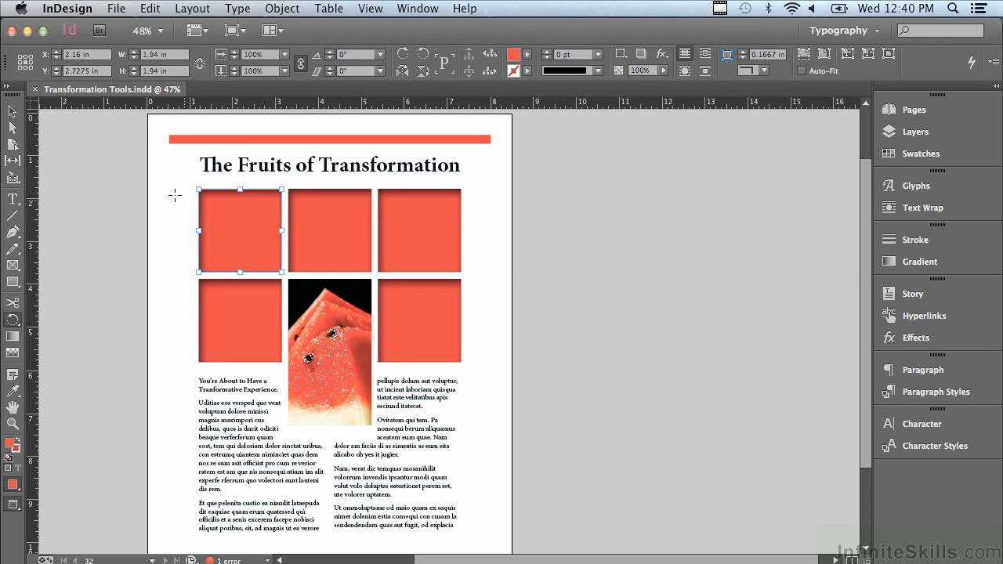
pyautogui.click(12, 111)
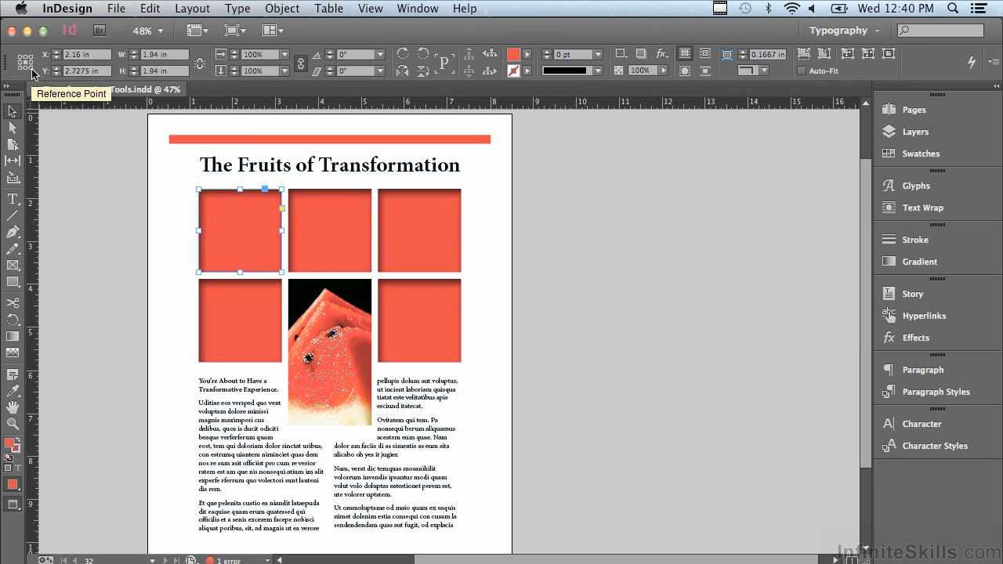
pyautogui.click(25, 62)
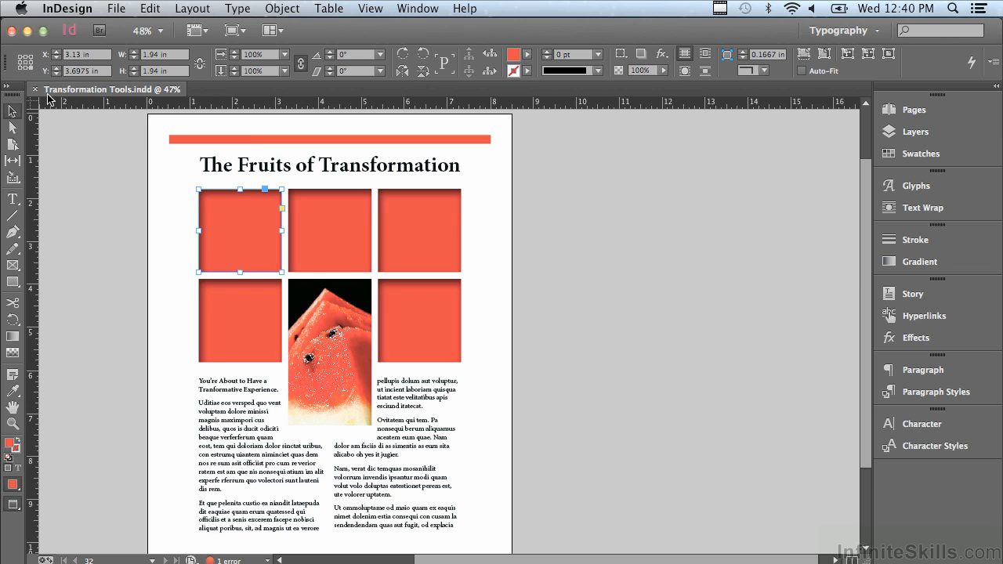
pyautogui.press('s')
pyautogui.doubleClick(11, 321)
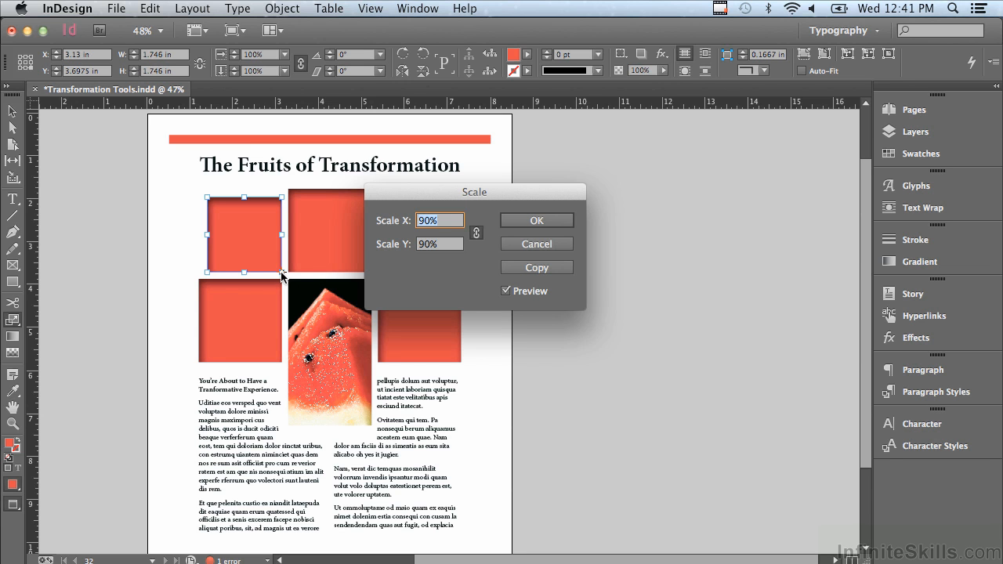
pyautogui.click(440, 220)
pyautogui.moveTo(440, 220); pyautogui.dragTo(407, 222)
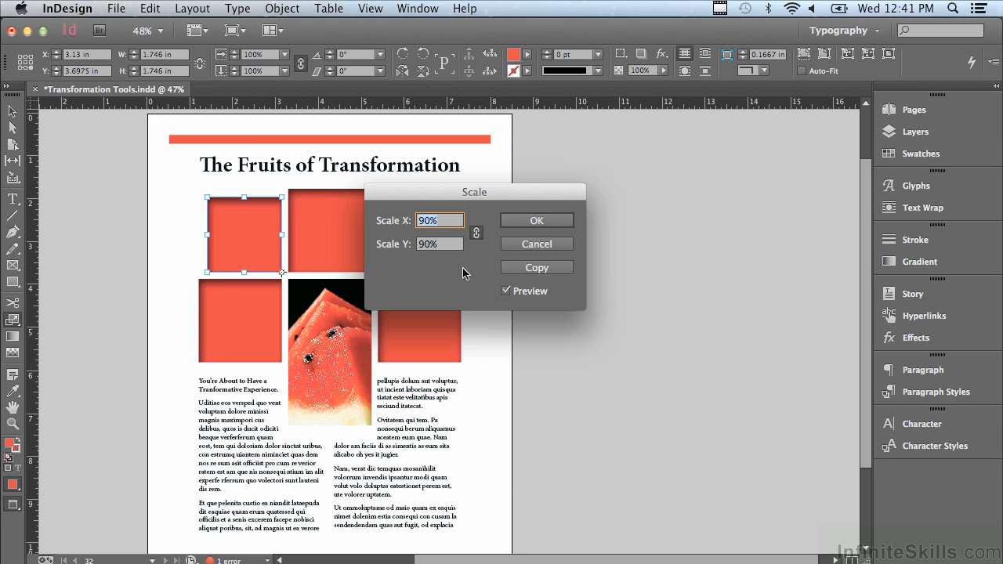
pyautogui.click(520, 268)
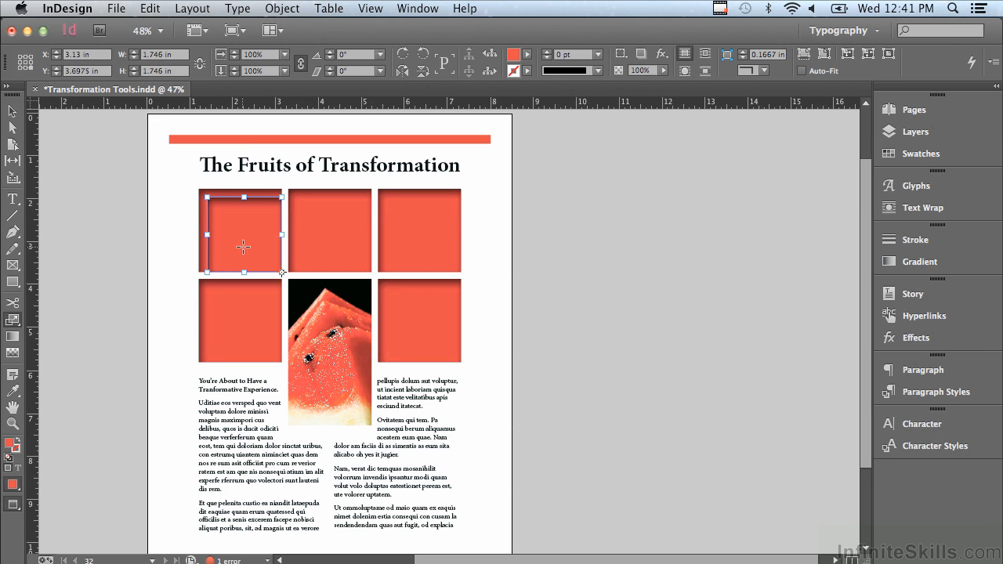
pyautogui.click(14, 112)
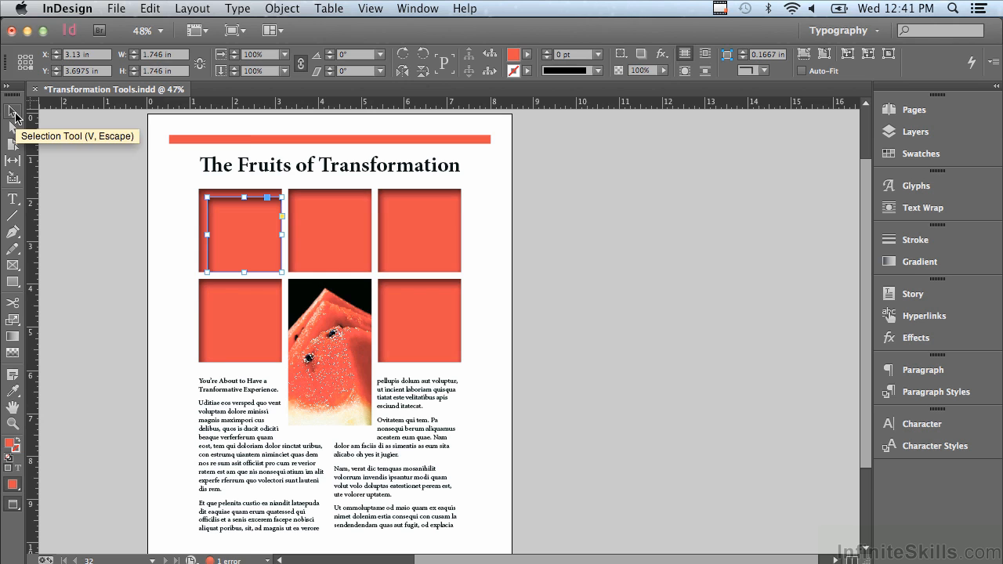
pyautogui.press('super+shift+a')
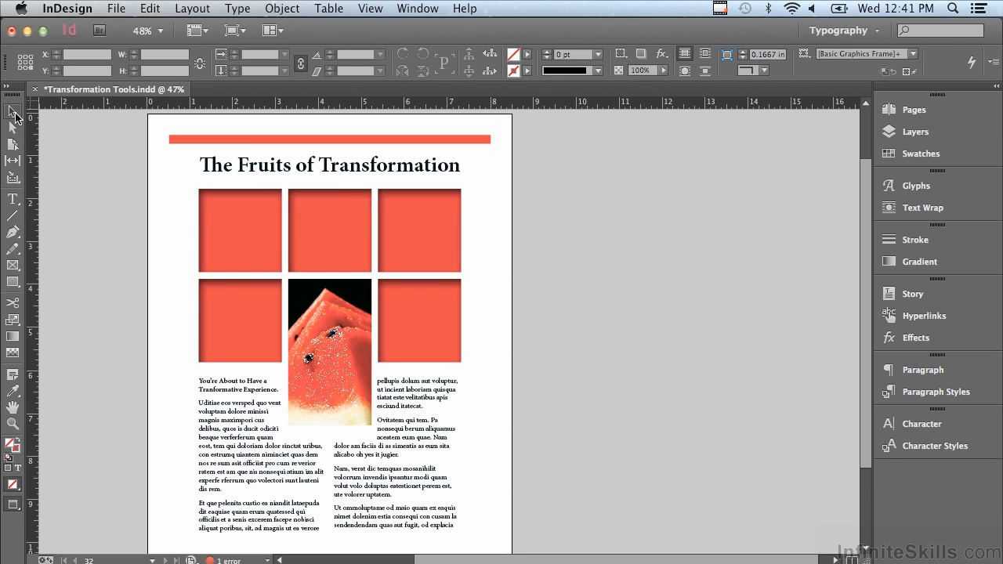
# Preview rotating the upper-left red square about its lower-left corner, raising the angle in single degrees up to 12°
pyautogui.click(221, 205)
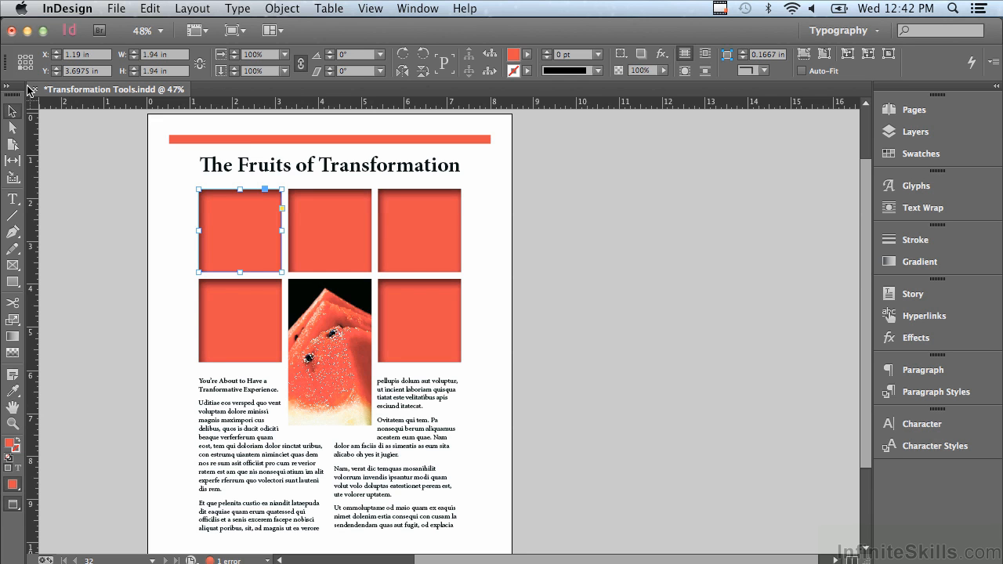
pyautogui.click(18, 319)
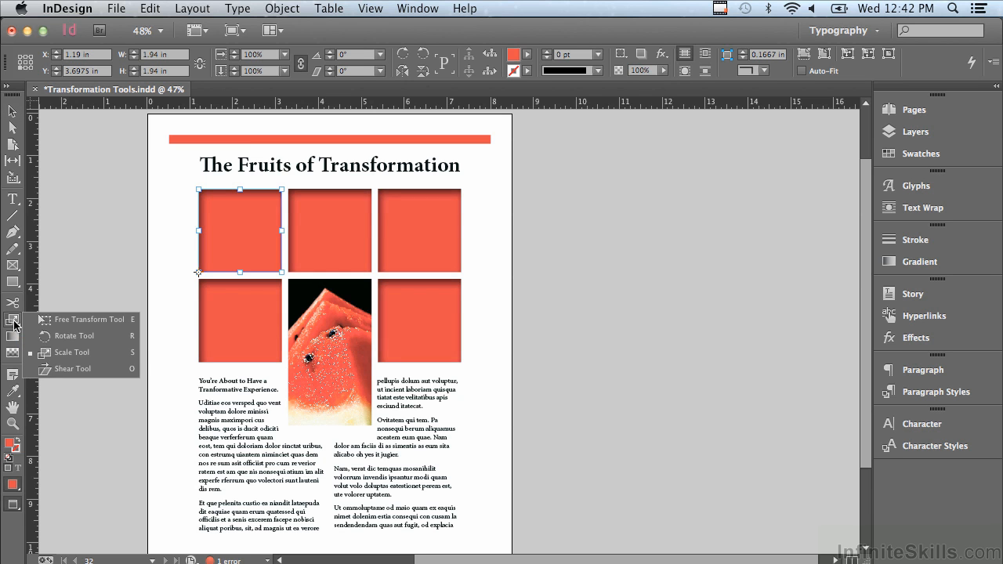
pyautogui.click(75, 336)
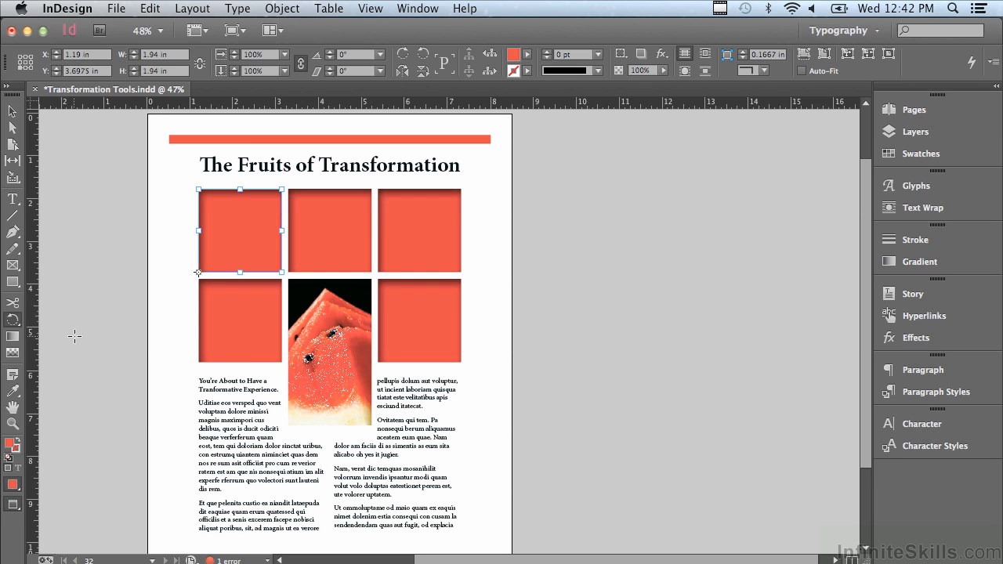
pyautogui.doubleClick(13, 321)
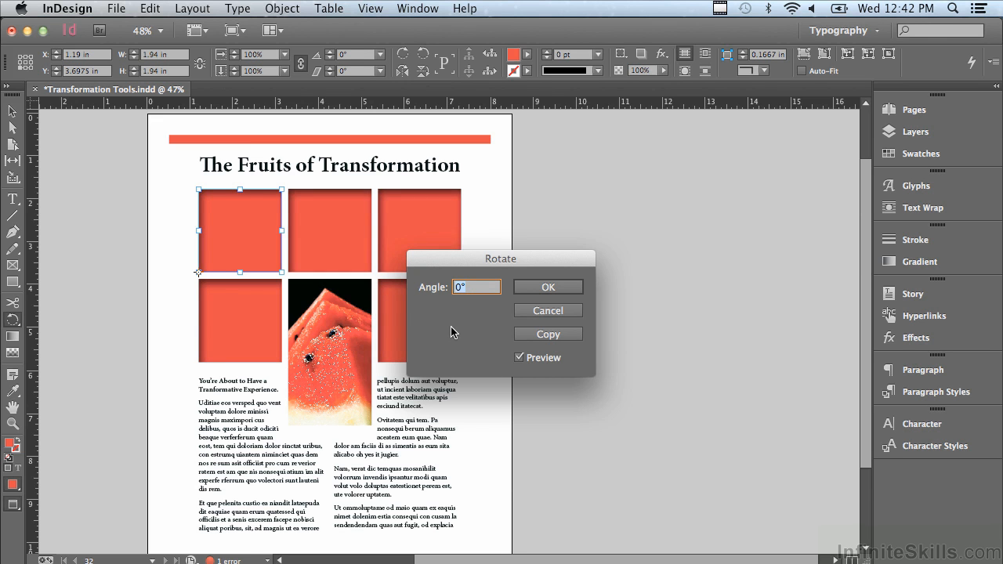
pyautogui.write('2')
pyautogui.press('Up')
pyautogui.press('Up')
pyautogui.press('Up')
pyautogui.press('Up')
pyautogui.press('Up')
pyautogui.press('Up')
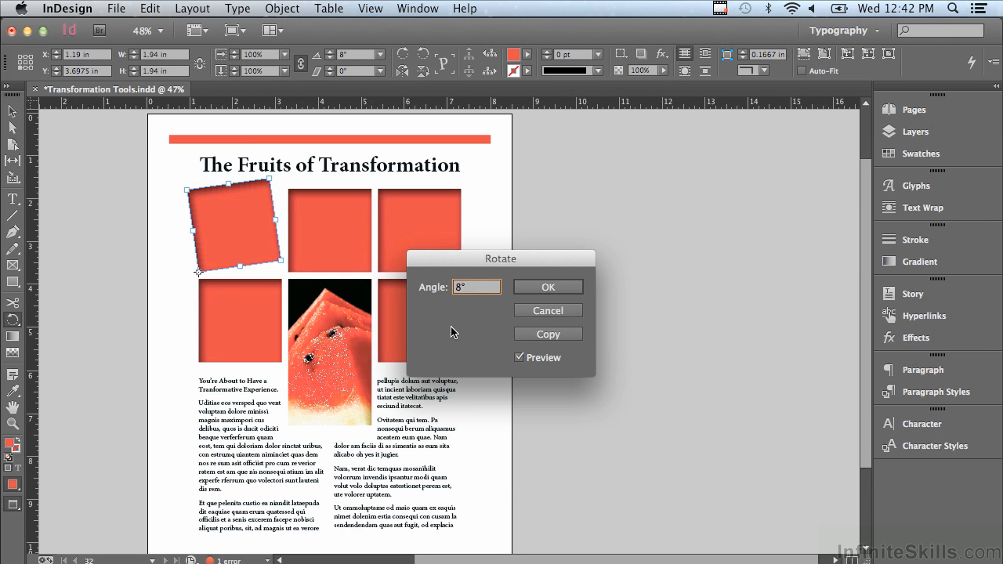
pyautogui.press('Up')
pyautogui.press('Up')
pyautogui.press('Up')
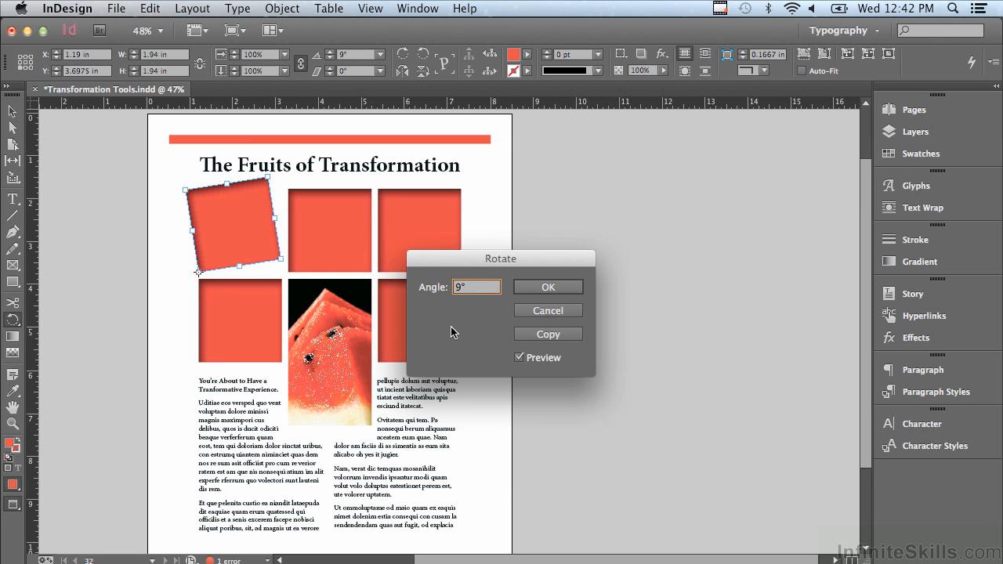
pyautogui.press('Up')
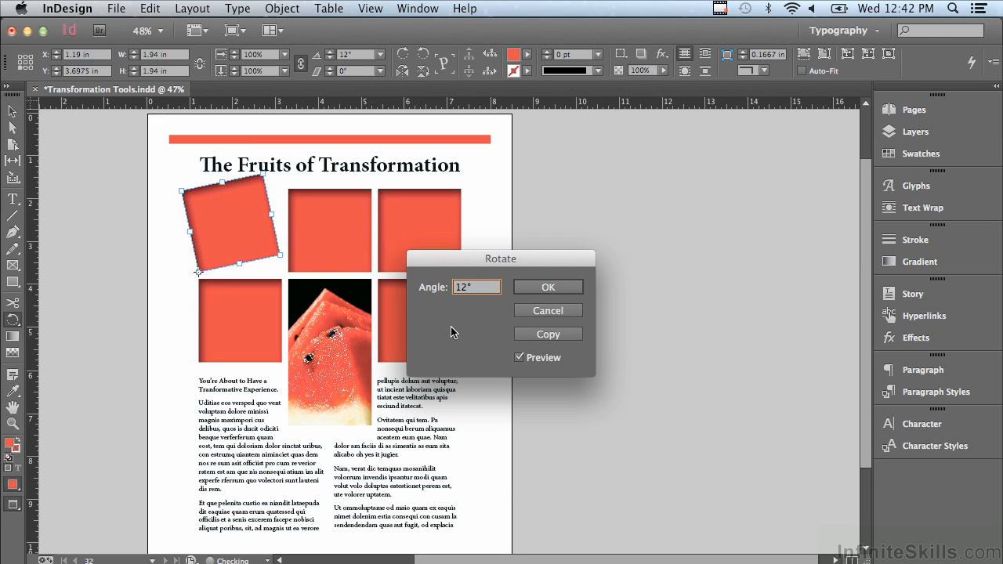
# Set the rotation angle to 45°, create a rotated copy of the square with the preview on, and delete that copy
pyautogui.moveTo(481, 288); pyautogui.dragTo(432, 282)
pyautogui.write('45')
pyautogui.click(519, 358)
pyautogui.click(519, 358)
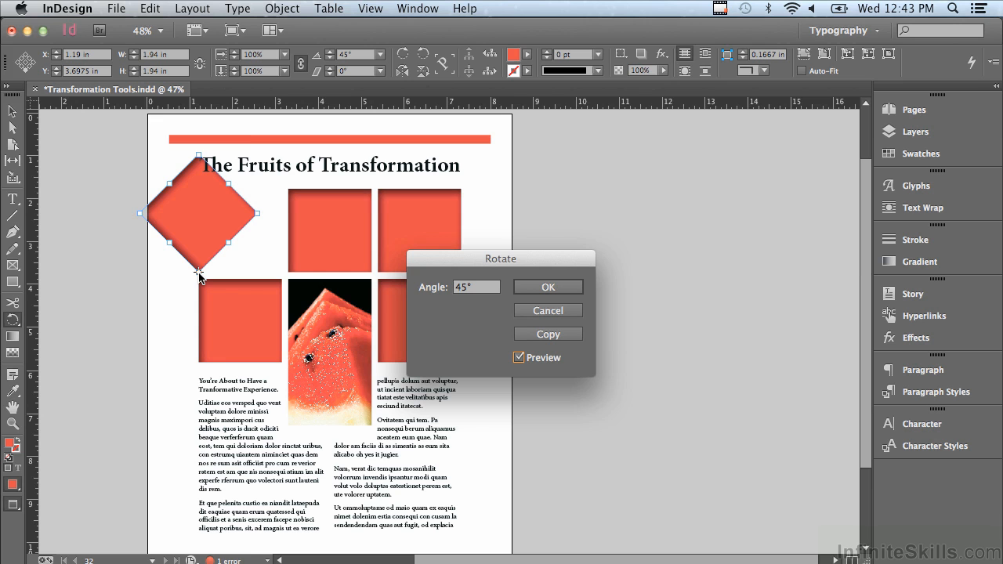
pyautogui.click(538, 334)
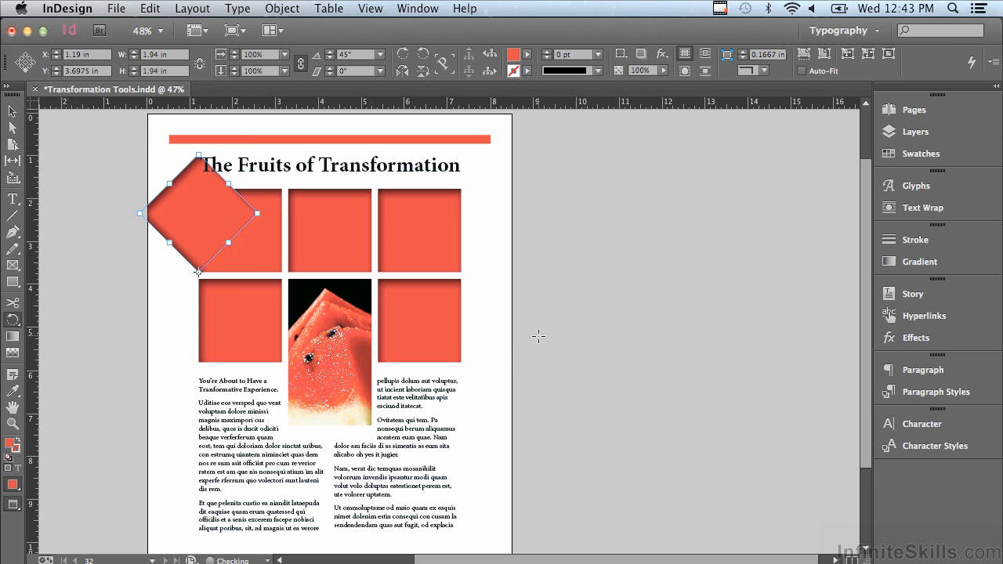
pyautogui.click(11, 111)
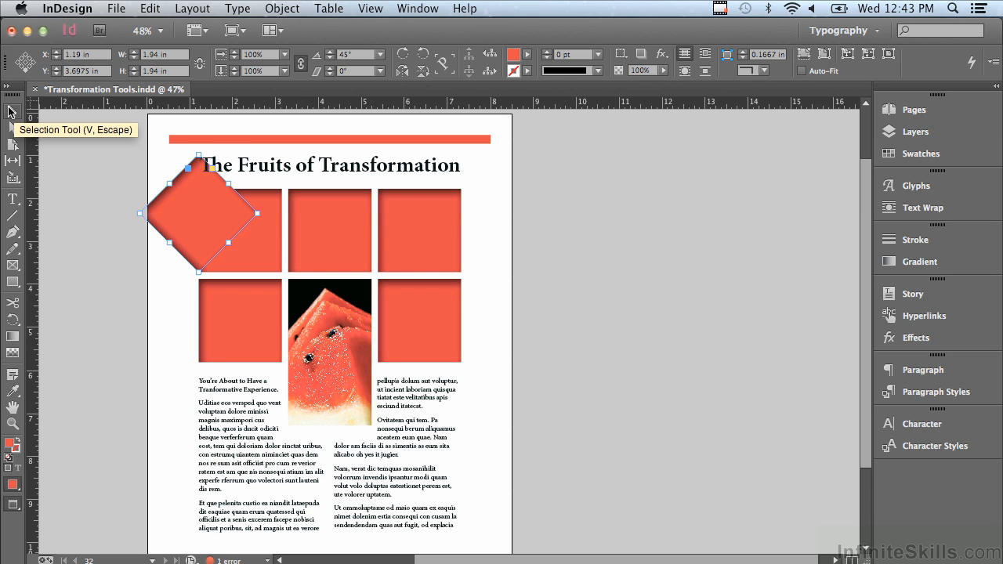
pyautogui.press('Delete')
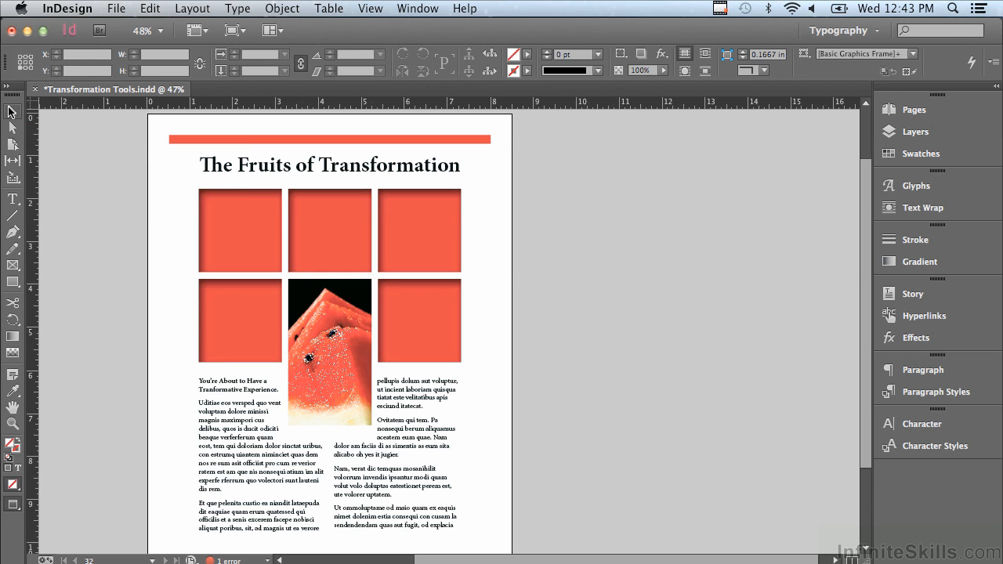
# Preview a 45° horizontal shear of the upper-left red square about its center point
pyautogui.click(218, 231)
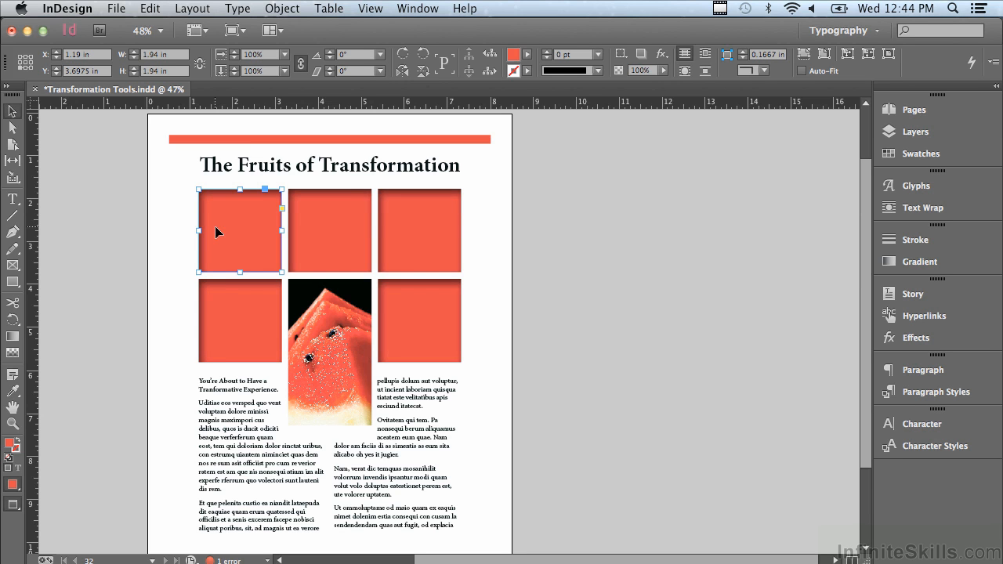
pyautogui.press('o')
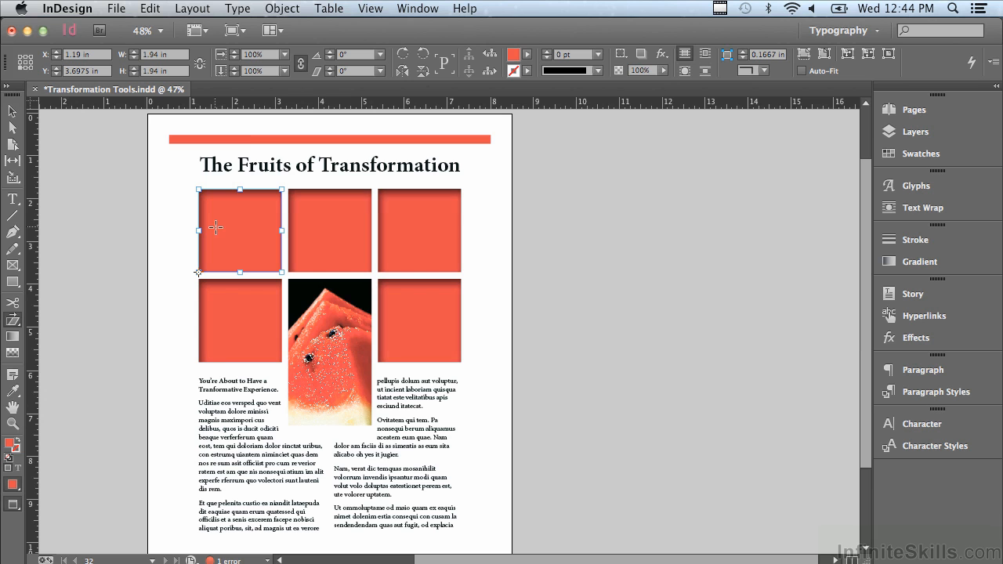
pyautogui.click(11, 323)
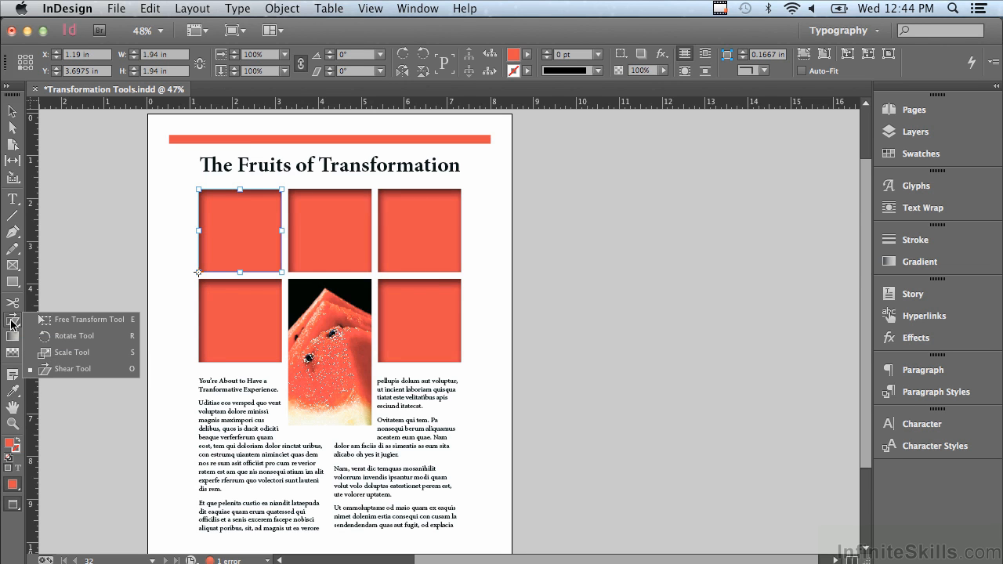
pyautogui.click(57, 369)
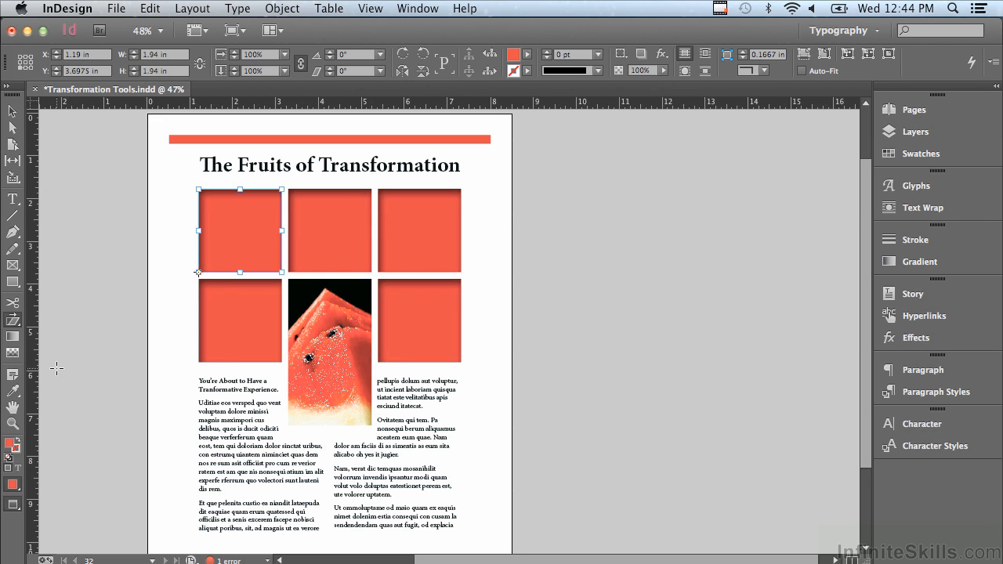
pyautogui.click(25, 62)
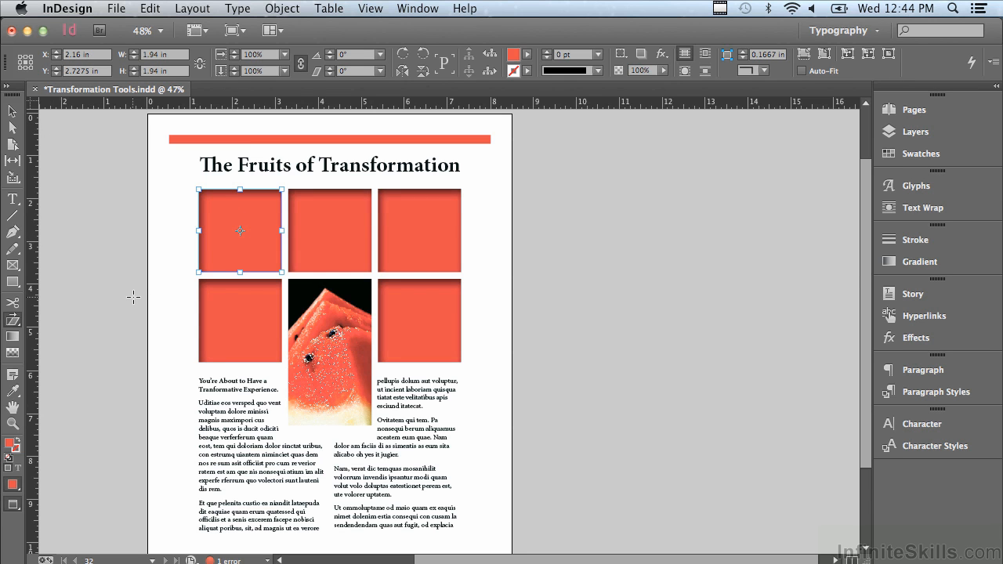
pyautogui.doubleClick(14, 321)
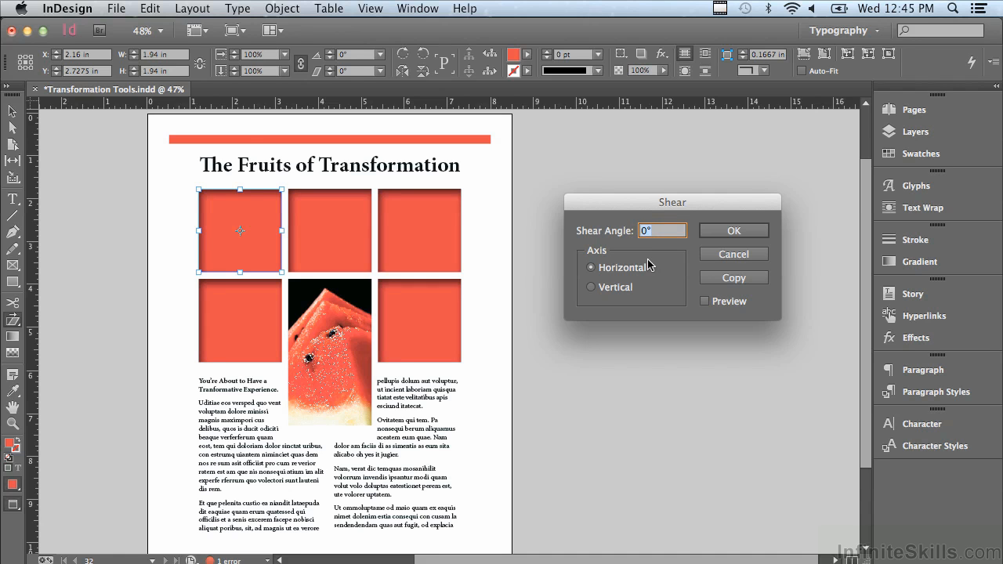
pyautogui.write('45')
pyautogui.click(704, 303)
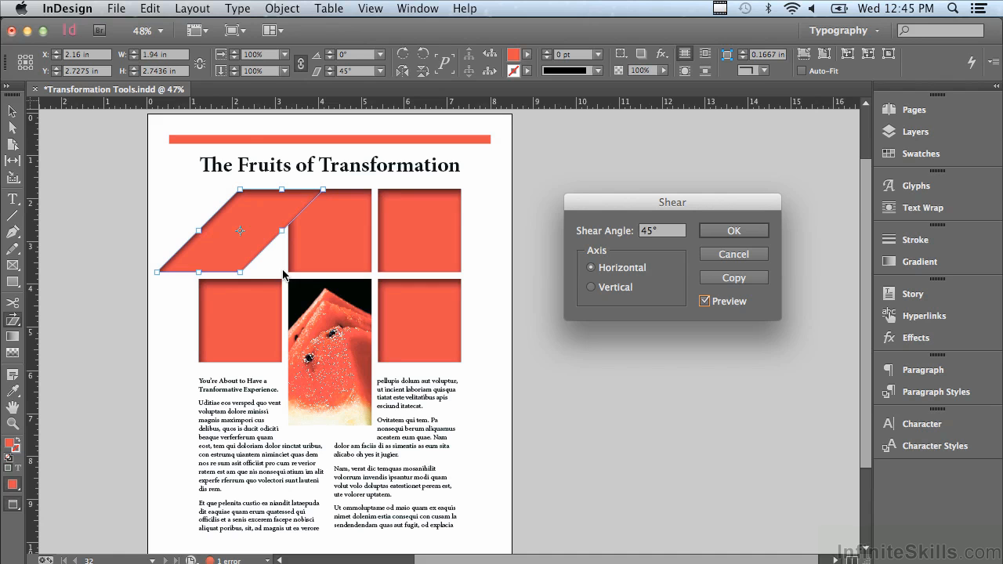
# Switch the shear to the vertical axis, create a sheared copy of the square, and delete that copy
pyautogui.click(591, 288)
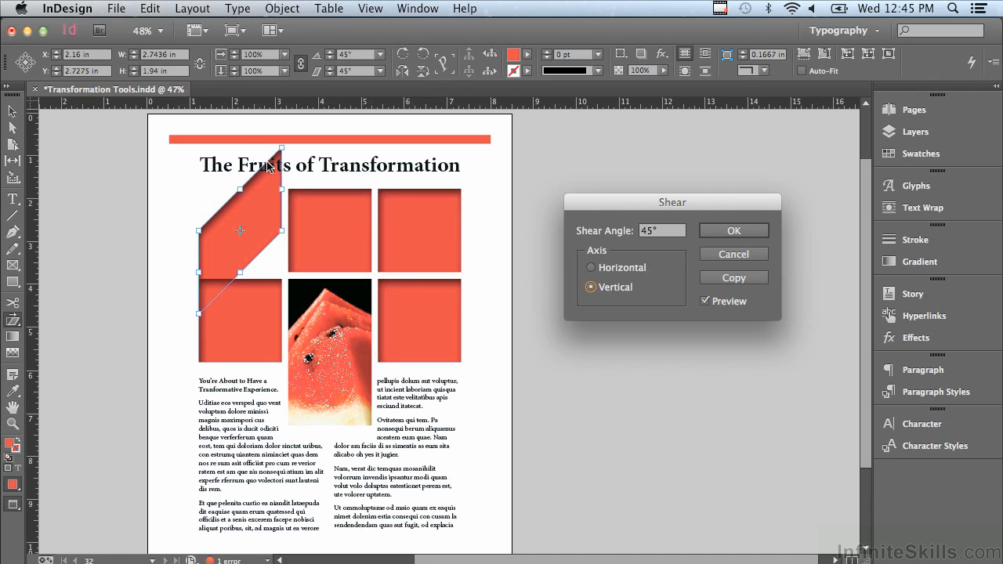
pyautogui.click(722, 279)
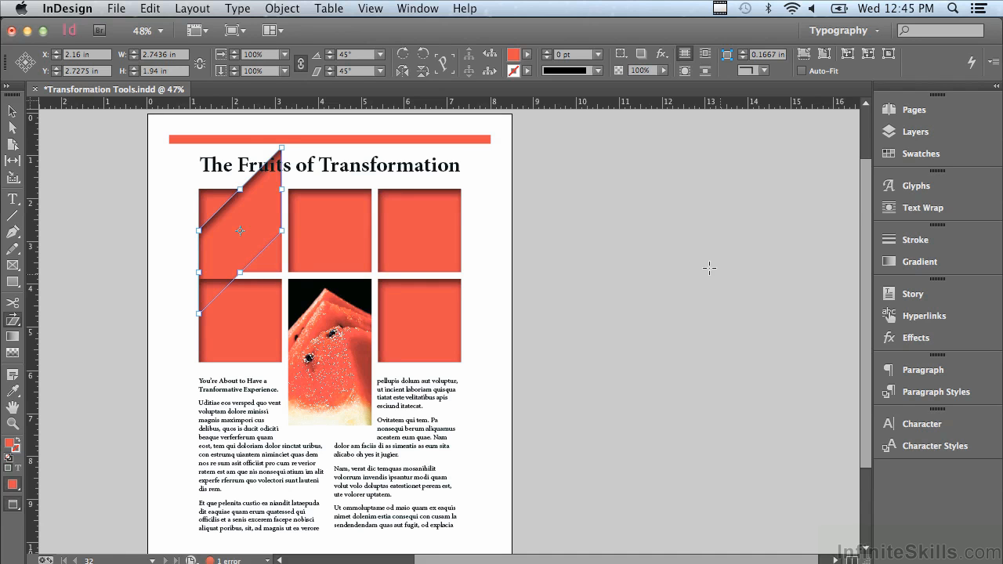
pyautogui.click(10, 111)
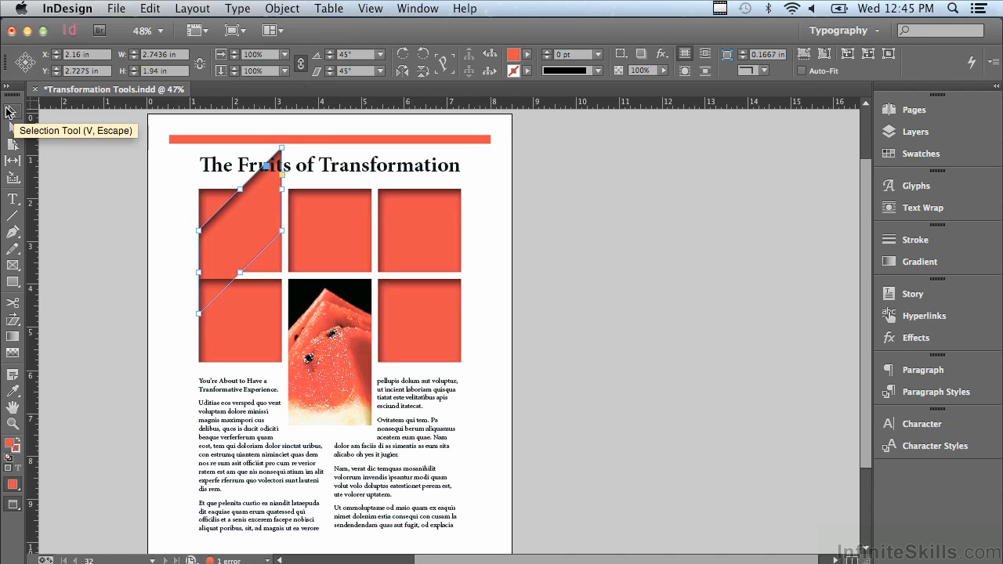
pyautogui.press('BackSpace')
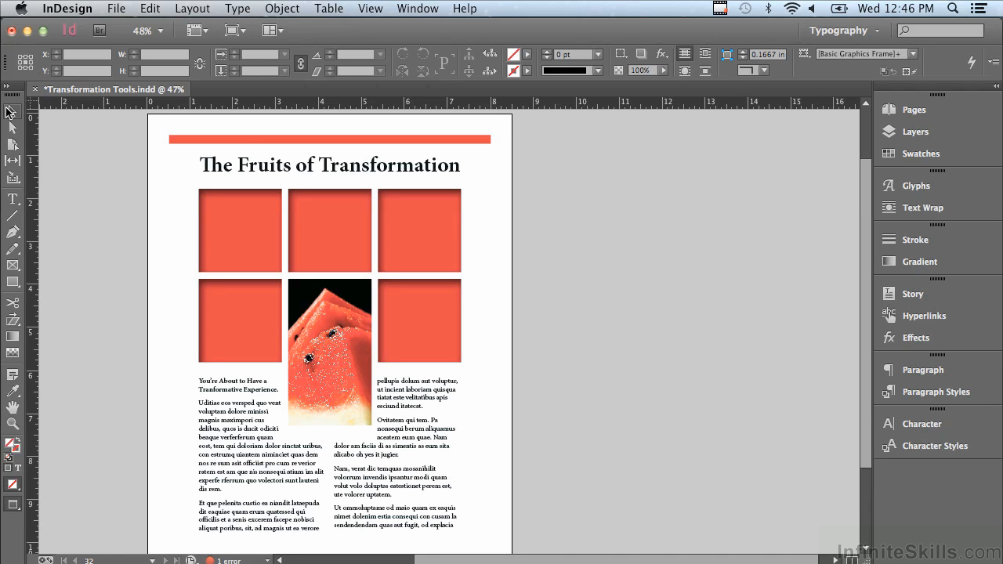
# Rotate the upper-left red square by 2° about its center, and return its rotation angle to 0°
pyautogui.click(9, 112)
pyautogui.click(230, 216)
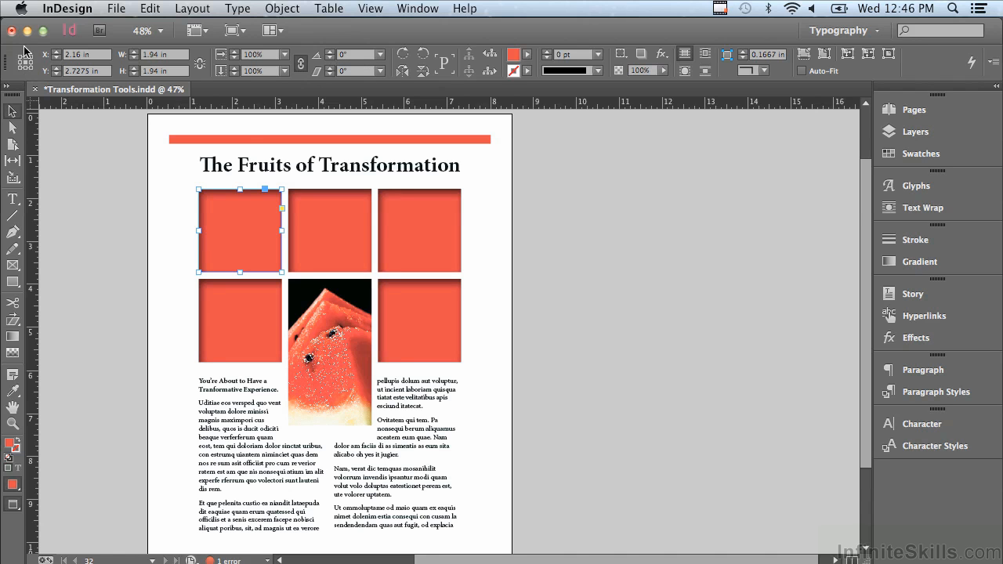
pyautogui.click(330, 52)
pyautogui.click(330, 51)
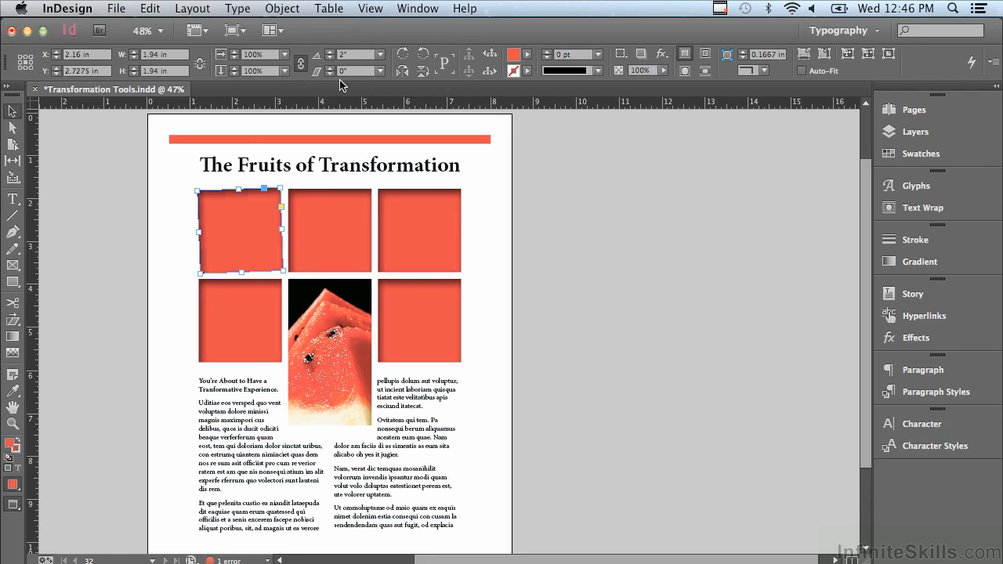
pyautogui.click(330, 58)
pyautogui.click(330, 58)
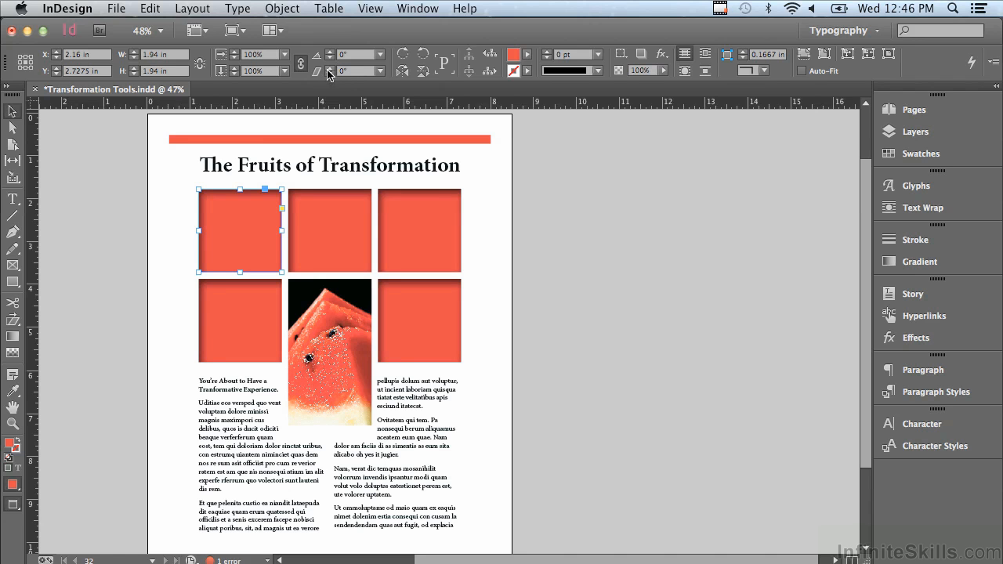
# Shear the upper-left red square by 11° about its center, and return its shear angle to 0°
pyautogui.click(330, 68)
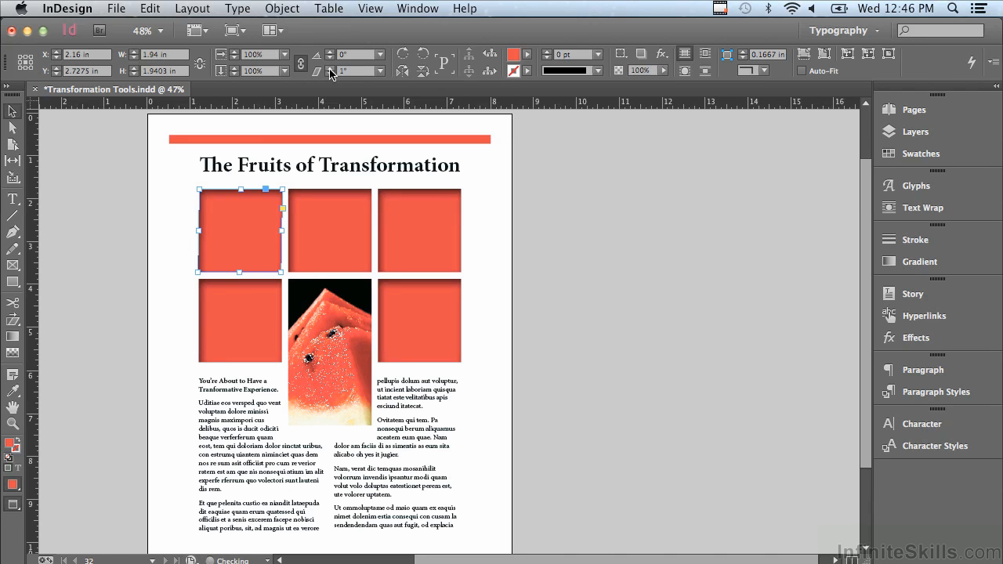
pyautogui.click(329, 68)
pyautogui.click(330, 67)
pyautogui.click(329, 68)
pyautogui.click(329, 67)
pyautogui.click(330, 67)
pyautogui.click(330, 67)
pyautogui.click(330, 67)
pyautogui.click(330, 67)
pyautogui.click(330, 67)
pyautogui.click(330, 67)
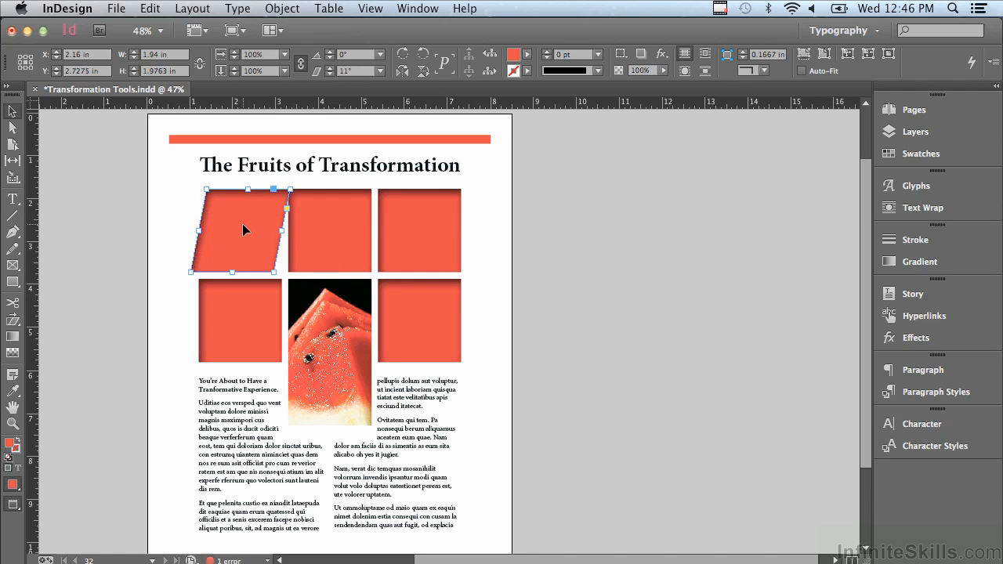
pyautogui.click(352, 71)
pyautogui.write('0')
pyautogui.press('Return')
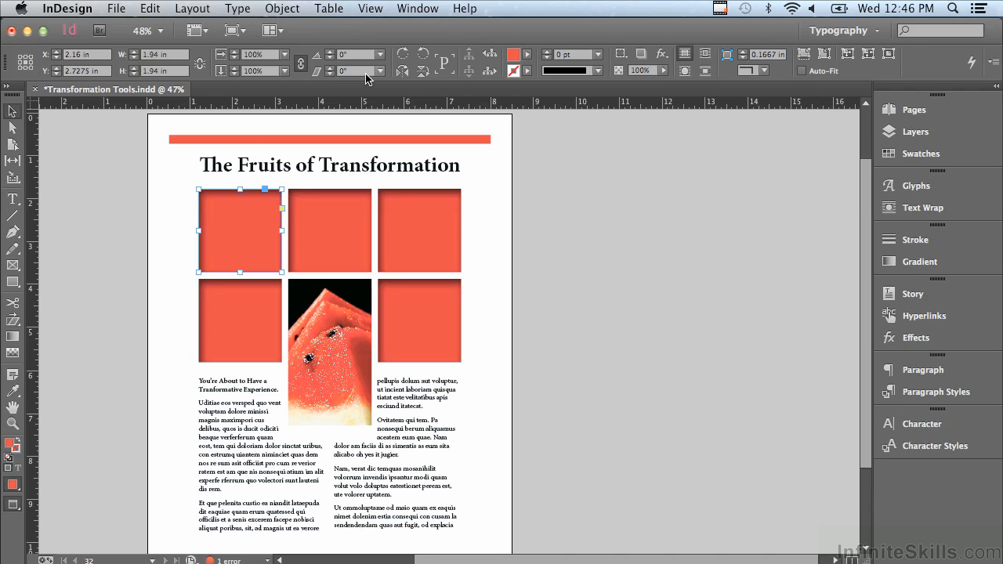
# Rotate the watermelon image frame 90° clockwise about its center, and rotate it 90° counterclockwise back upright
pyautogui.click(322, 303)
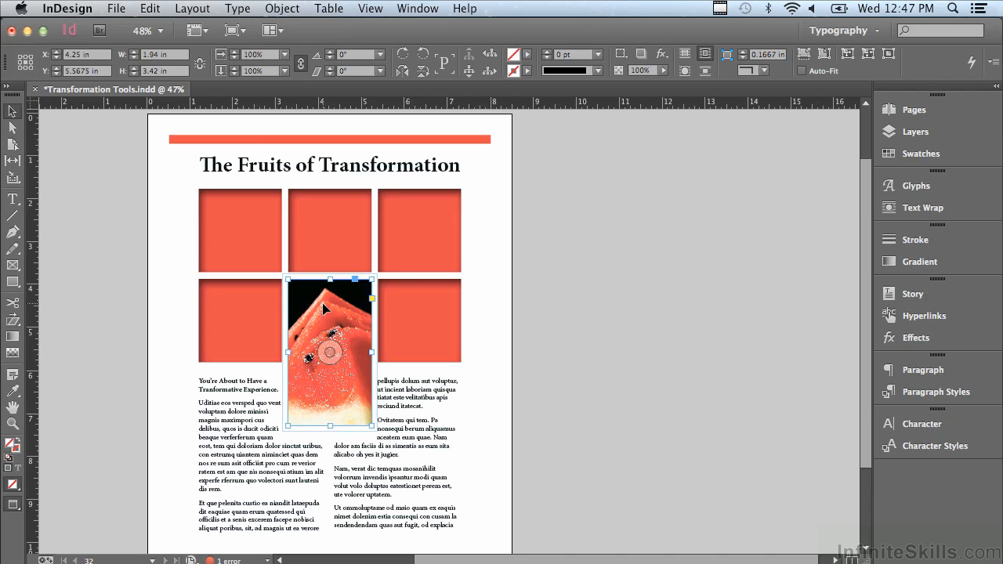
pyautogui.click(403, 59)
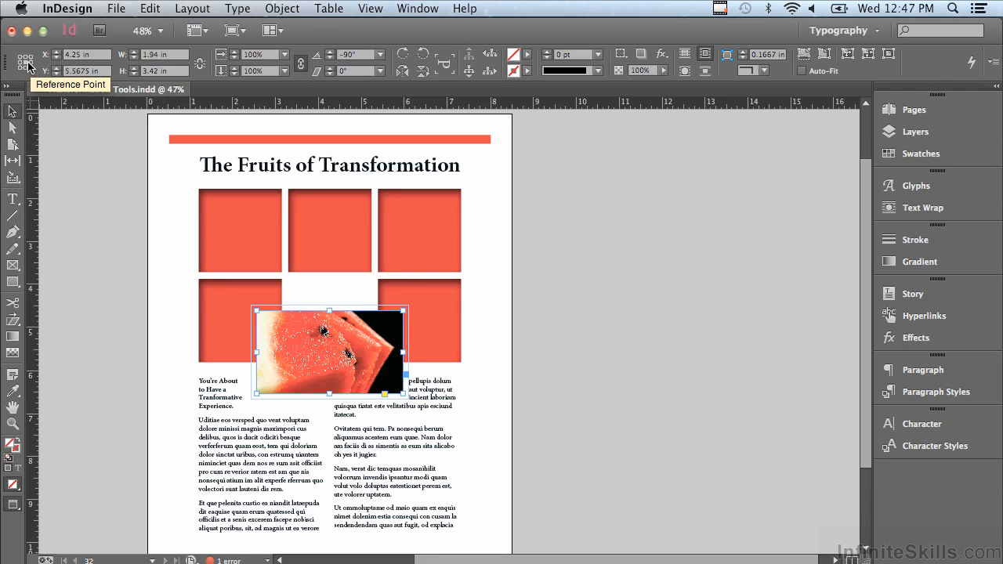
pyautogui.click(421, 55)
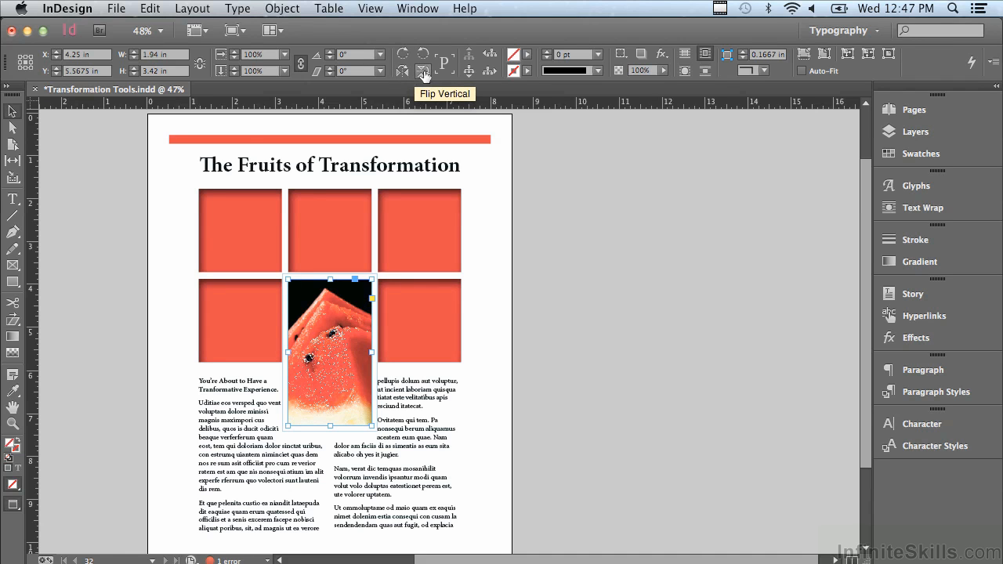
# Flip the watermelon frame horizontally and back, and flip it vertically and back
pyautogui.click(423, 72)
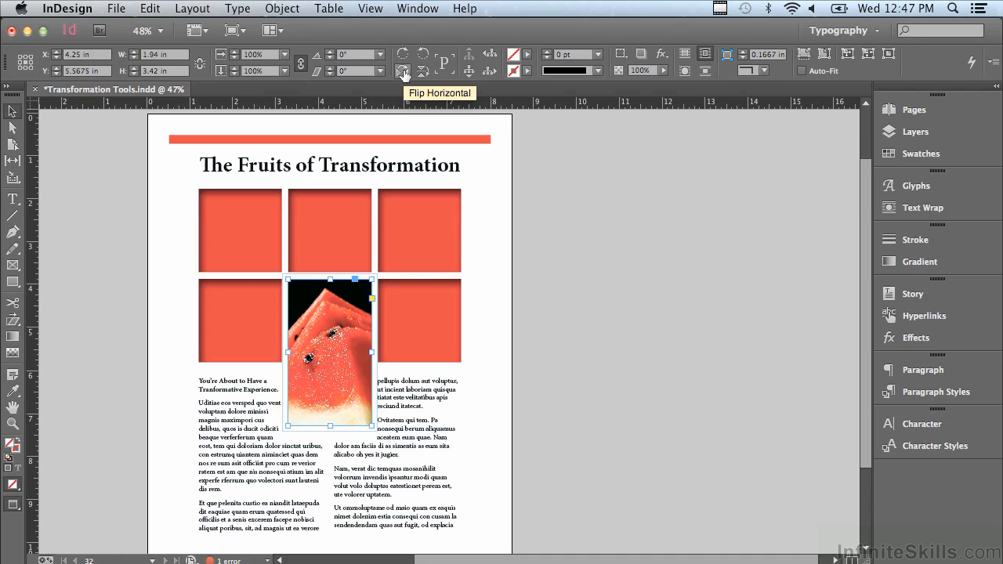
pyautogui.click(403, 72)
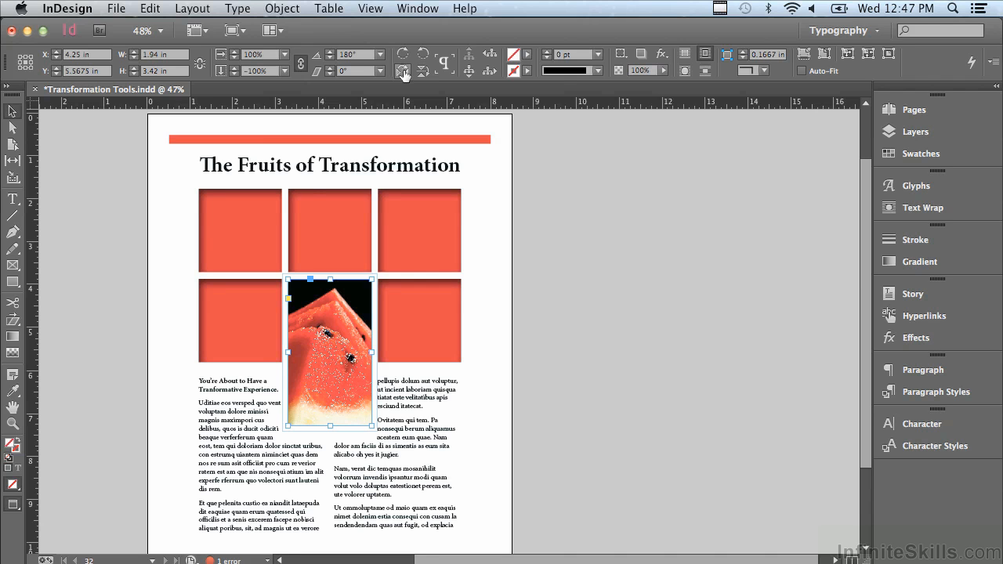
pyautogui.click(403, 72)
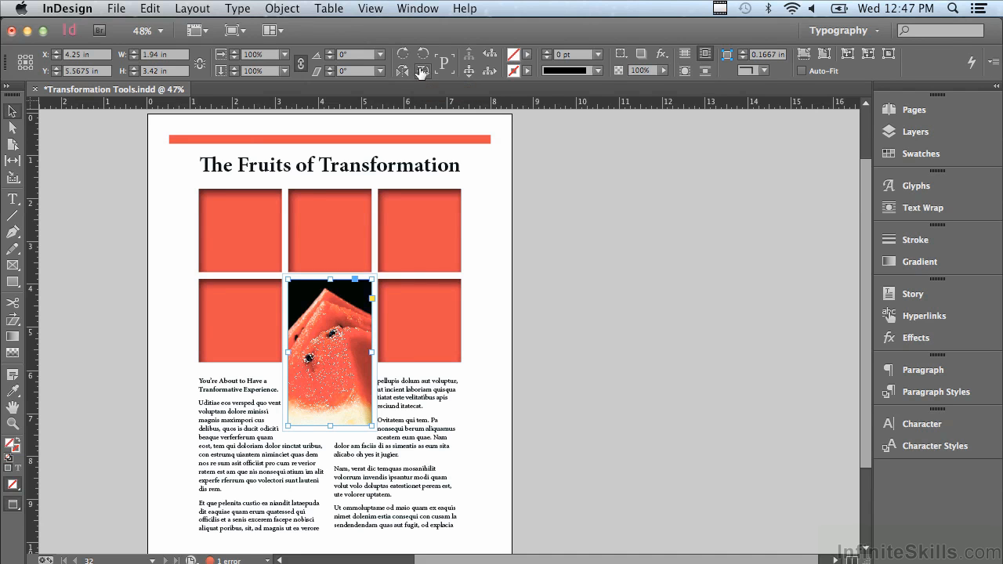
pyautogui.click(420, 71)
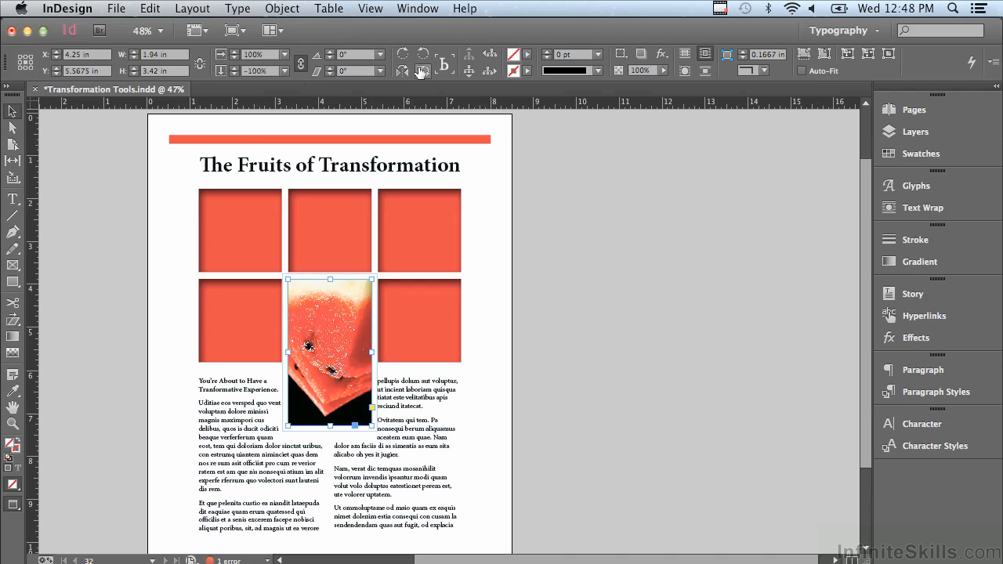
pyautogui.click(420, 72)
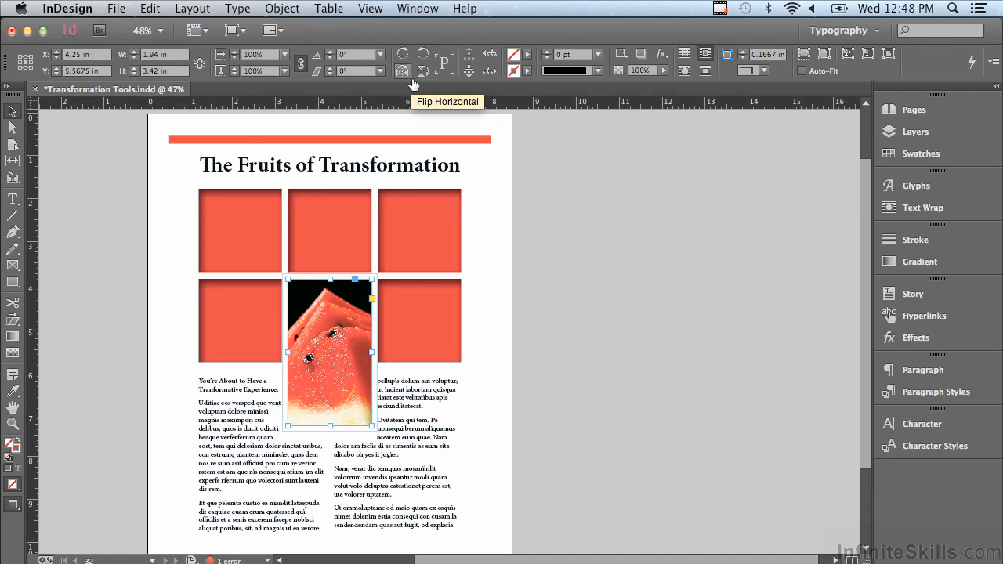
# Rotate the watermelon frame in one-degree increments to 37° about its center
pyautogui.click(331, 52)
pyautogui.click(330, 53)
pyautogui.click(330, 52)
pyautogui.click(331, 52)
pyautogui.click(331, 53)
pyautogui.click(330, 53)
pyautogui.click(331, 52)
pyautogui.click(331, 53)
pyautogui.click(330, 53)
pyautogui.press('Up')
pyautogui.press('Up')
pyautogui.press('Up')
pyautogui.press('Up')
pyautogui.press('Up')
pyautogui.press('Up')
pyautogui.press('Up')
pyautogui.press('Up')
pyautogui.press('Up')
pyautogui.press('Up')
pyautogui.press('Up')
pyautogui.press('Up')
pyautogui.press('Up')
pyautogui.press('Up')
pyautogui.press('Up')
pyautogui.press('Up')
pyautogui.press('Up')
pyautogui.press('Up')
pyautogui.press('Up')
pyautogui.press('Up')
pyautogui.press('Up')
pyautogui.press('Up')
pyautogui.press('Up')
pyautogui.press('Up')
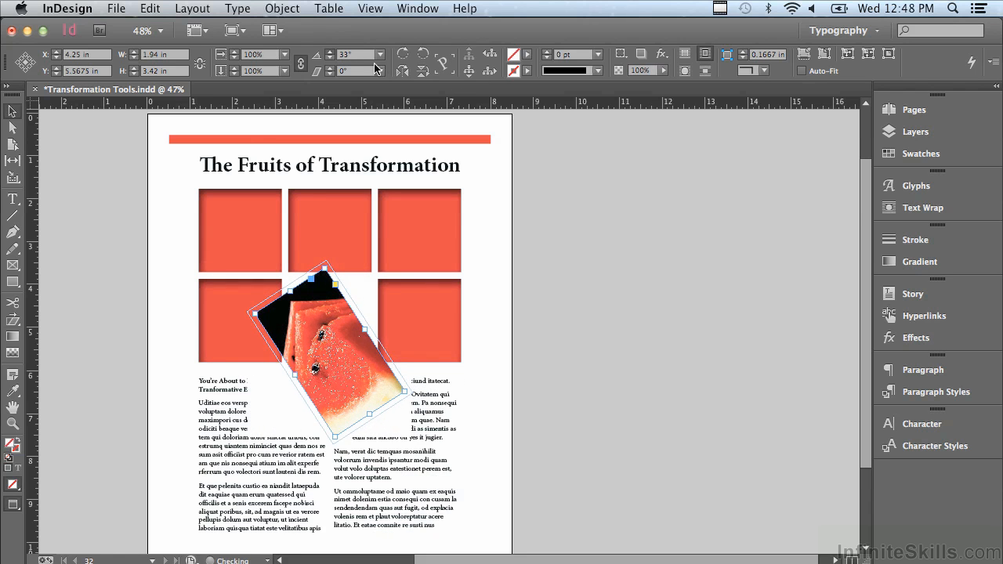
pyautogui.press('Up')
pyautogui.press('Up')
pyautogui.press('Up')
pyautogui.press('Up')
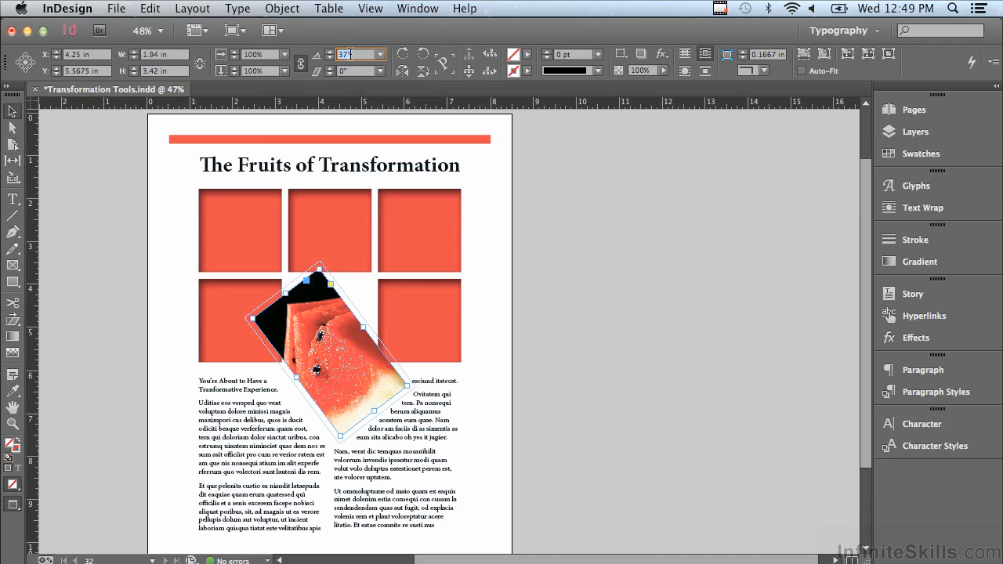
# Flip the tilted watermelon frame horizontally, and clear all of its transformations
pyautogui.click(400, 72)
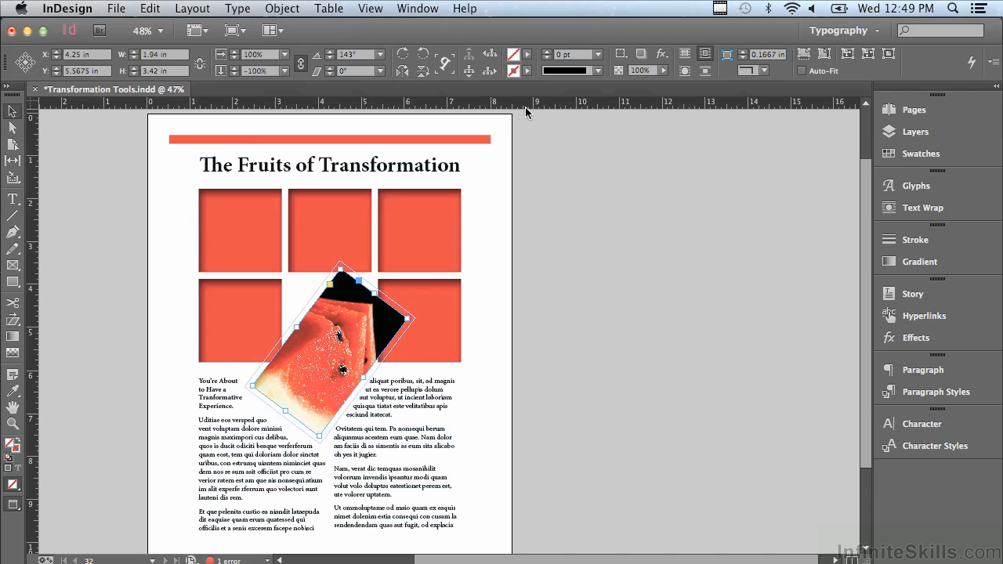
pyautogui.click(992, 67)
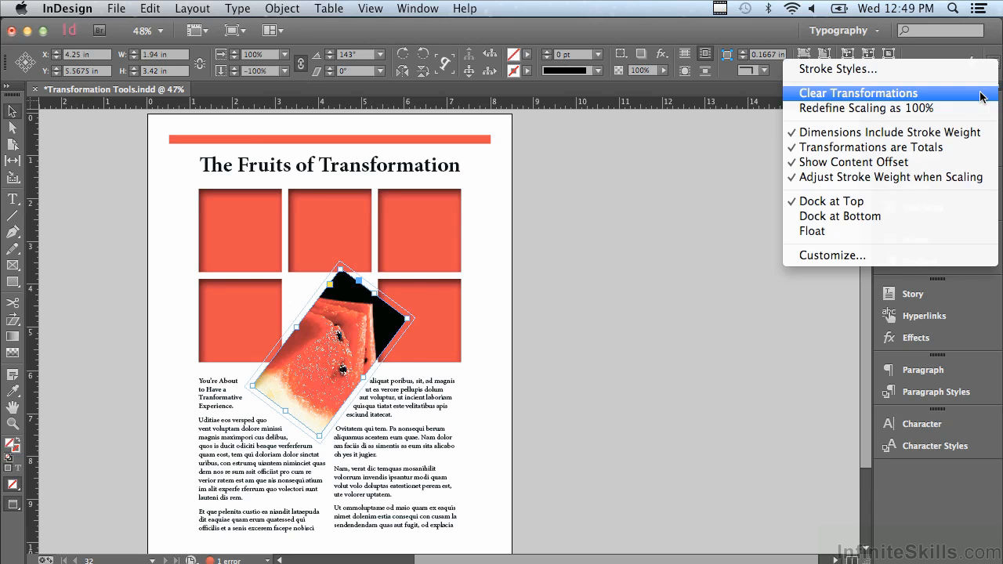
pyautogui.click(982, 95)
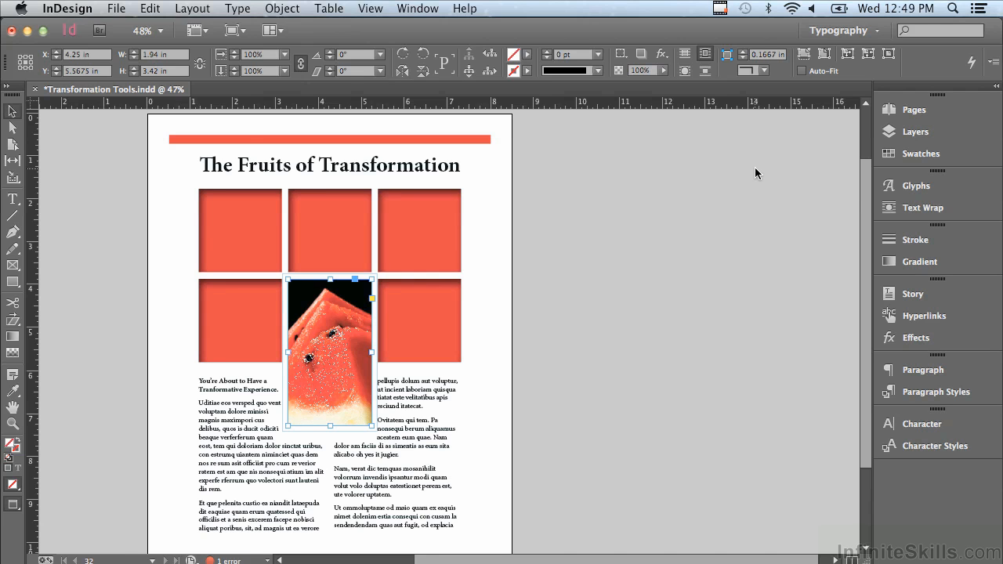
# Select the watermelon image inside its frame and enlarge only that content proportionally to 11%
pyautogui.click(328, 352)
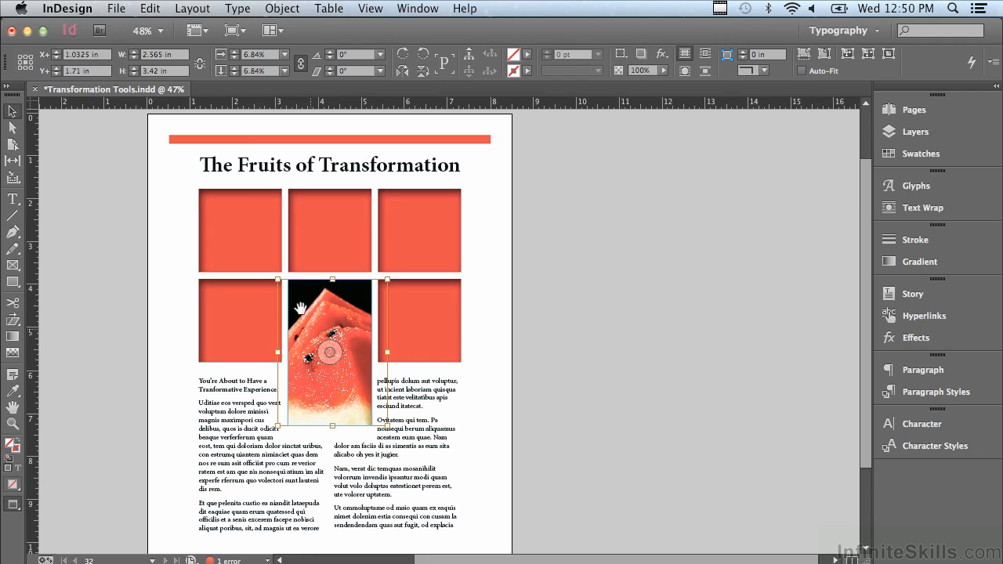
pyautogui.click(235, 54)
pyautogui.click(235, 53)
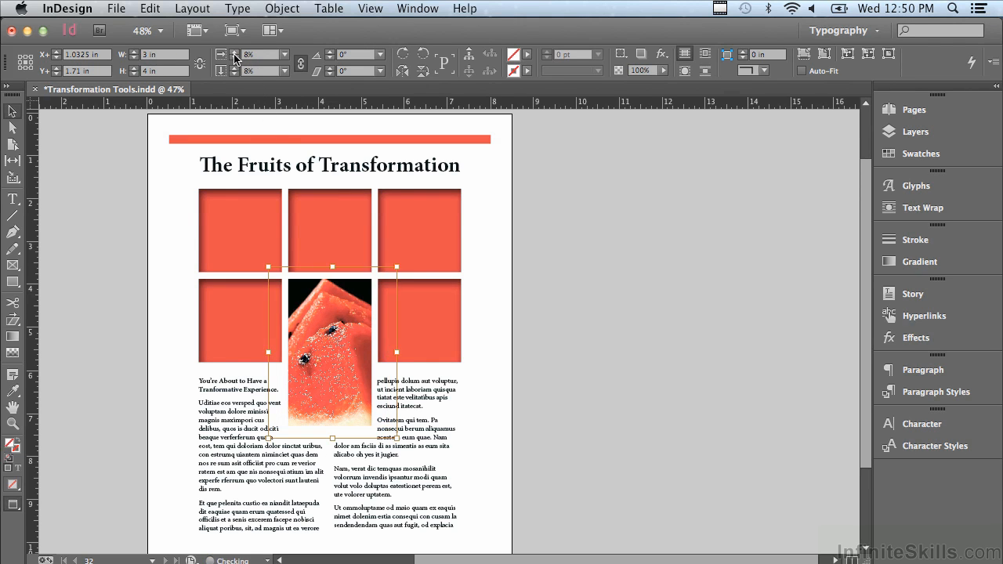
pyautogui.click(235, 53)
pyautogui.click(235, 54)
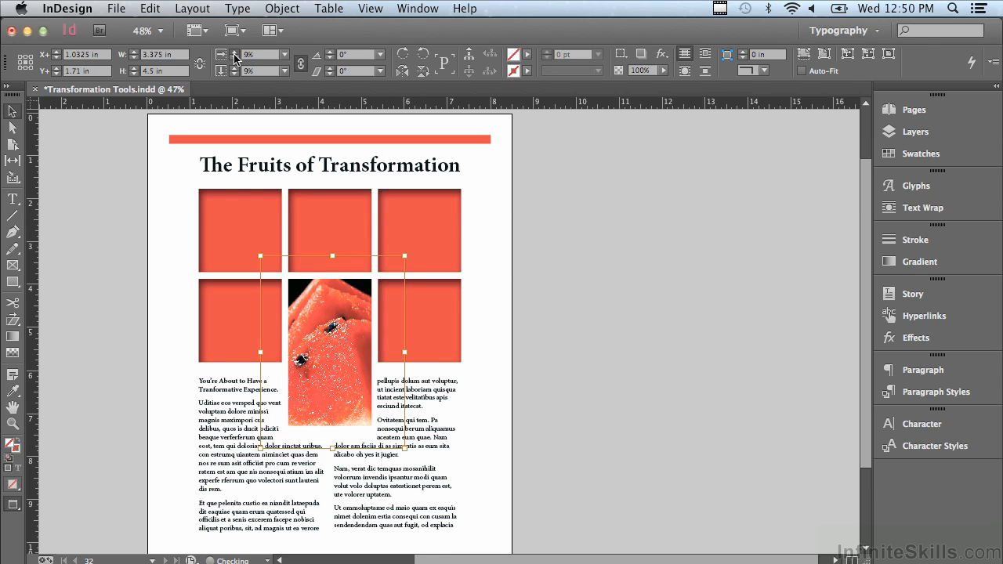
pyautogui.click(235, 53)
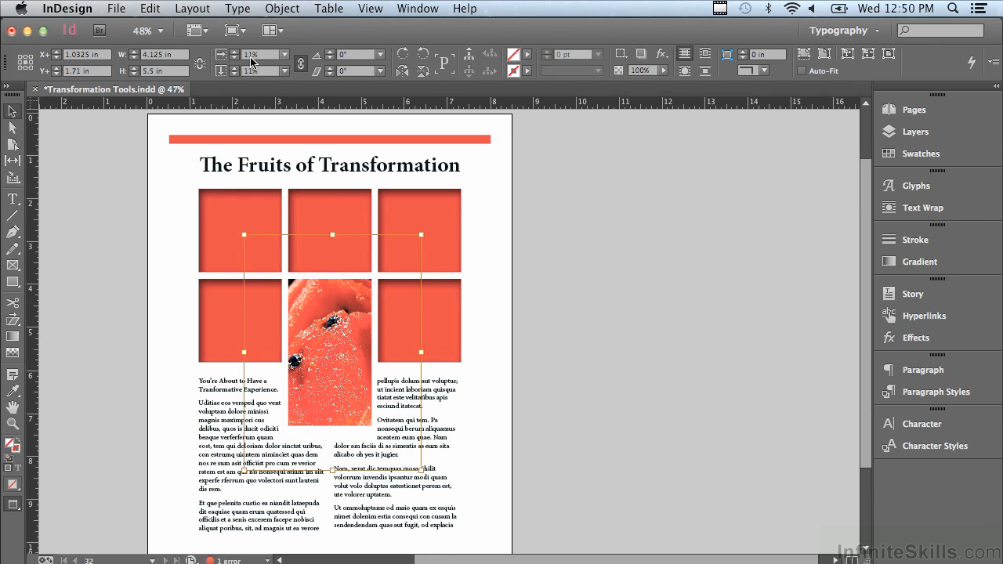
# Set the watermelon image's horizontal and vertical scale to 15% within its frame
pyautogui.moveTo(262, 55); pyautogui.dragTo(236, 54)
pyautogui.write('15')
pyautogui.click(300, 66)
pyautogui.doubleClick(260, 56)
pyautogui.press('Return')
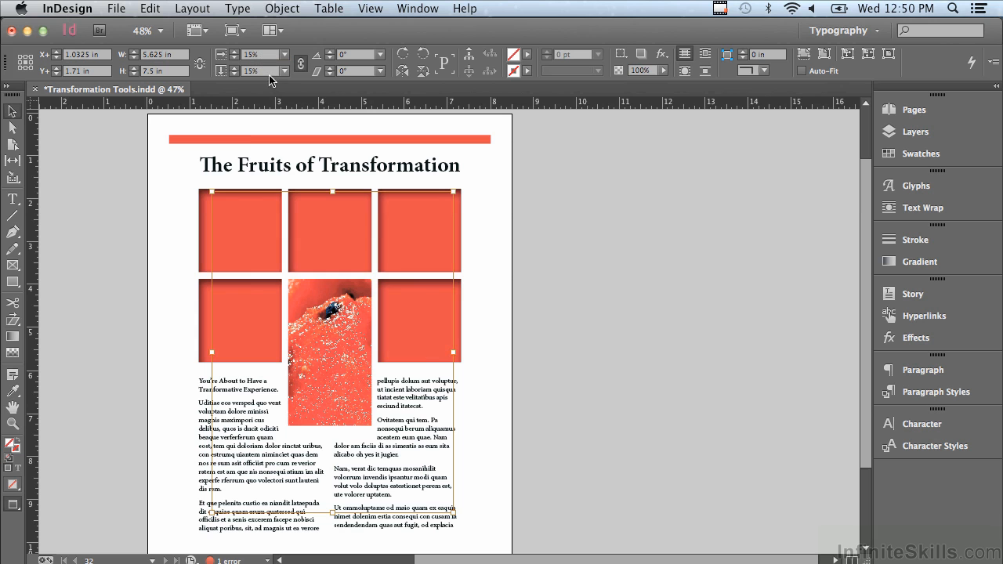